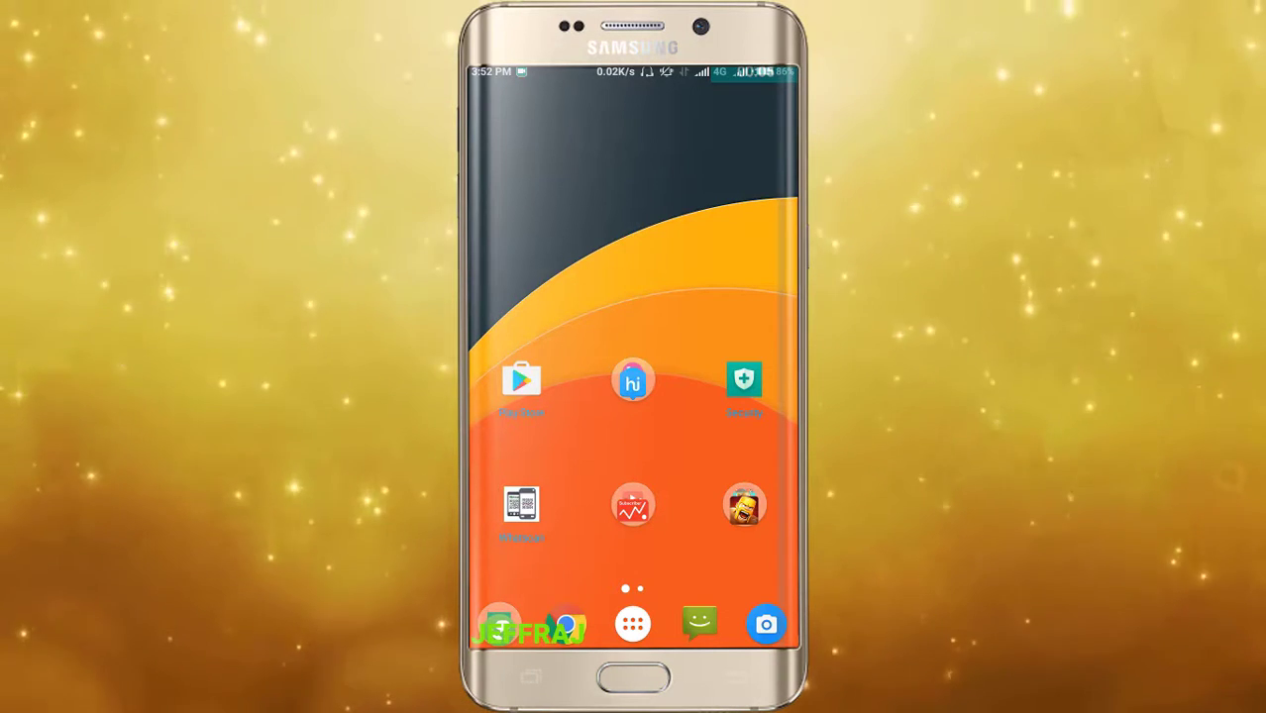
- Search the Play Store for 'web pc' and open Web PC Suite - File Transfer
{"action": "left_click", "coordinate": [521, 380]}
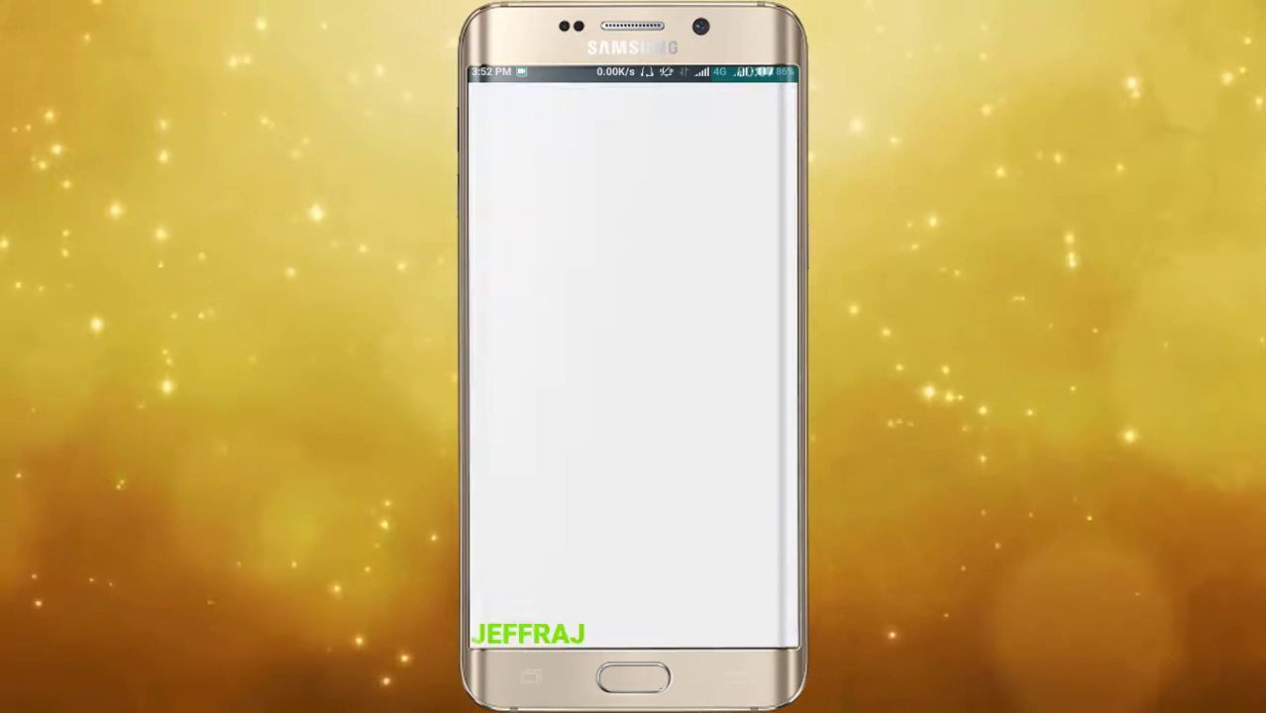
{"action": "left_click", "coordinate": [594, 113]}
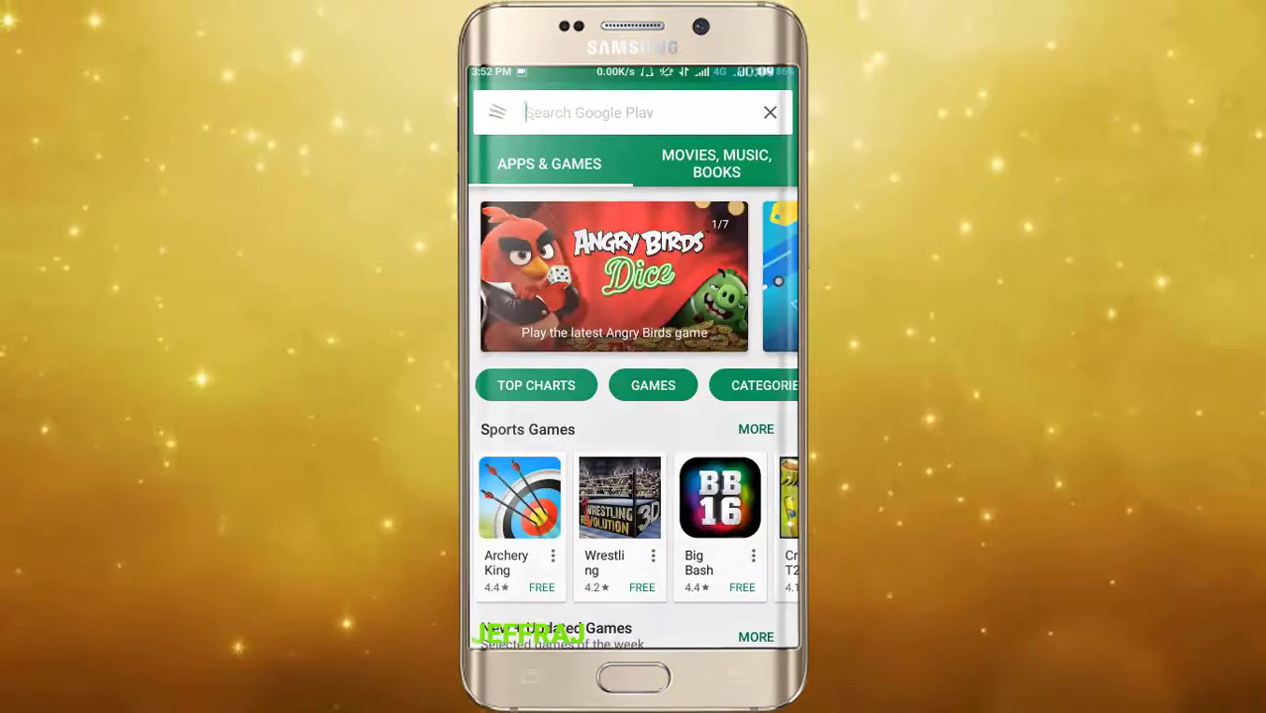
{"action": "type", "text": "web "}
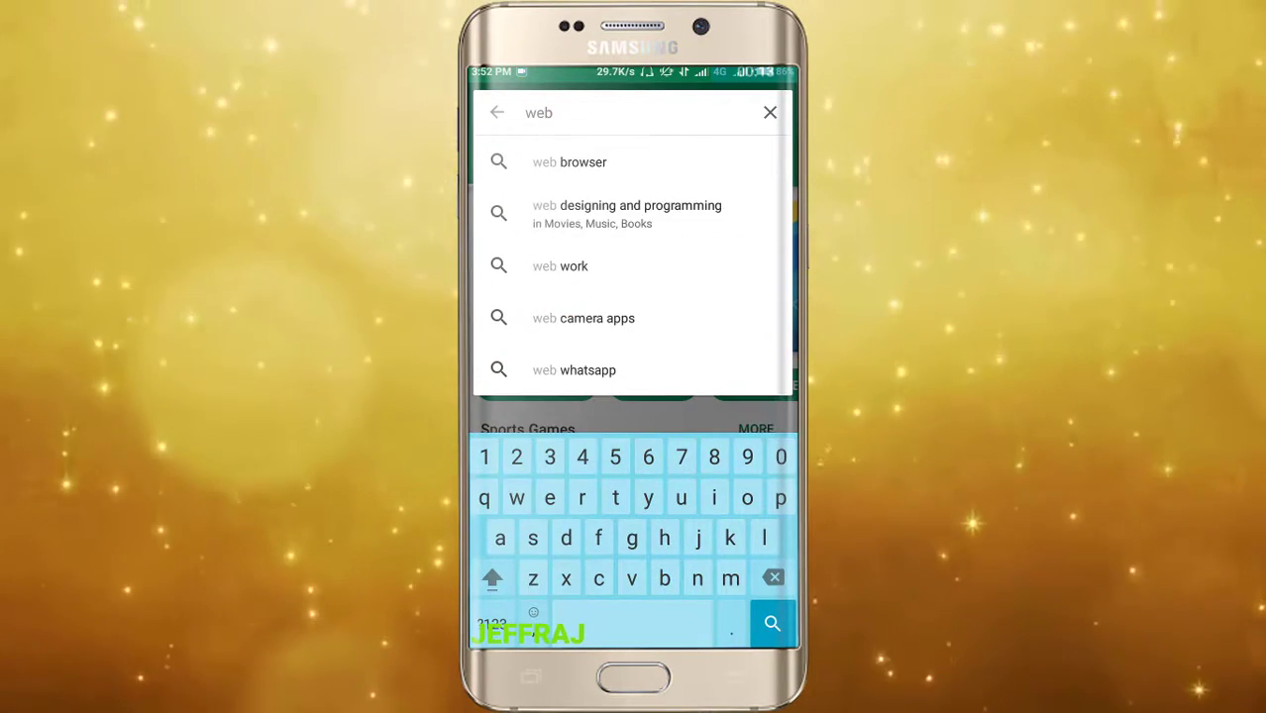
{"action": "type", "text": "pc"}
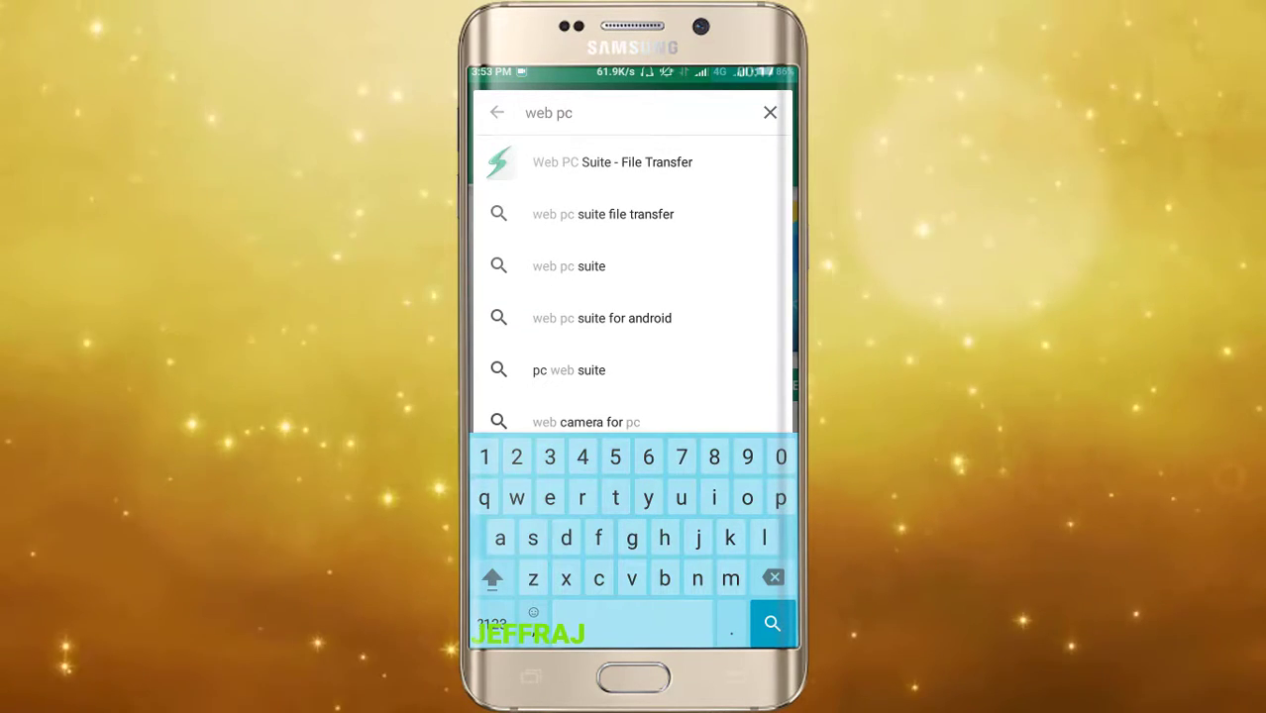
{"action": "left_click", "coordinate": [612, 161]}
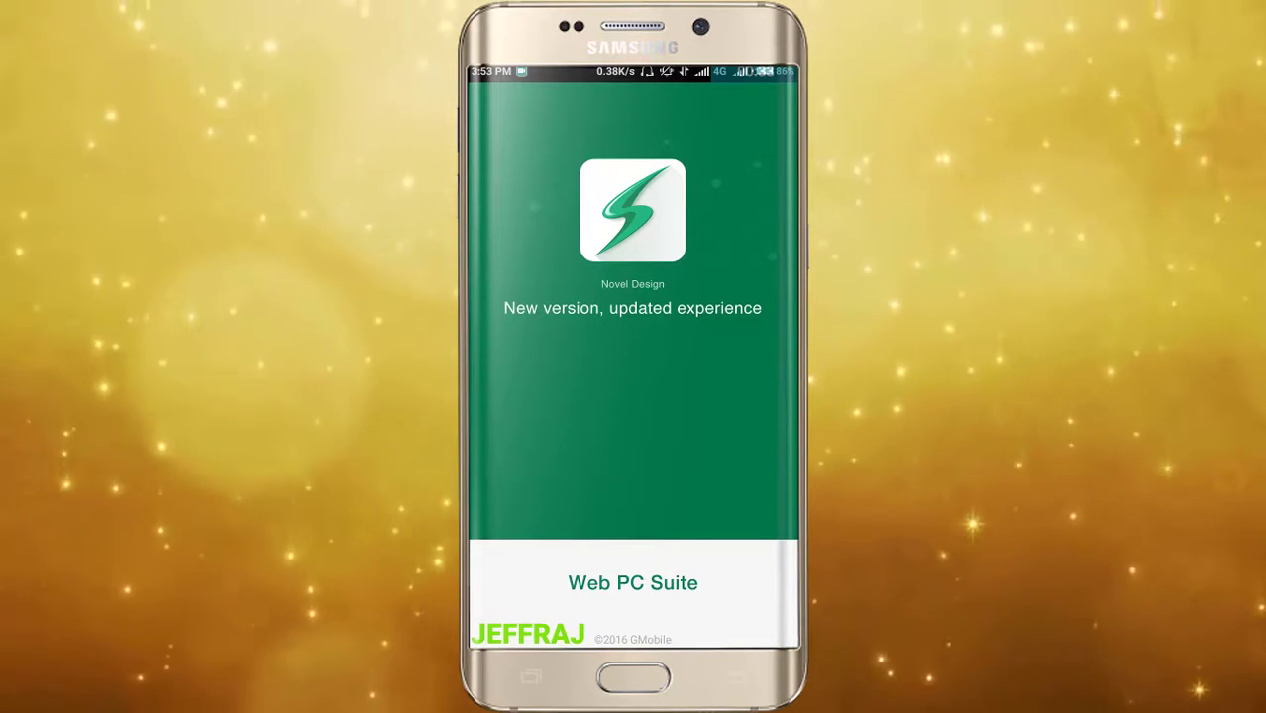
- Pull down the phone's quick settings shade, then swipe it back up
{"action": "left_click_drag", "start_coordinate": [632, 72], "coordinate": [632, 574]}
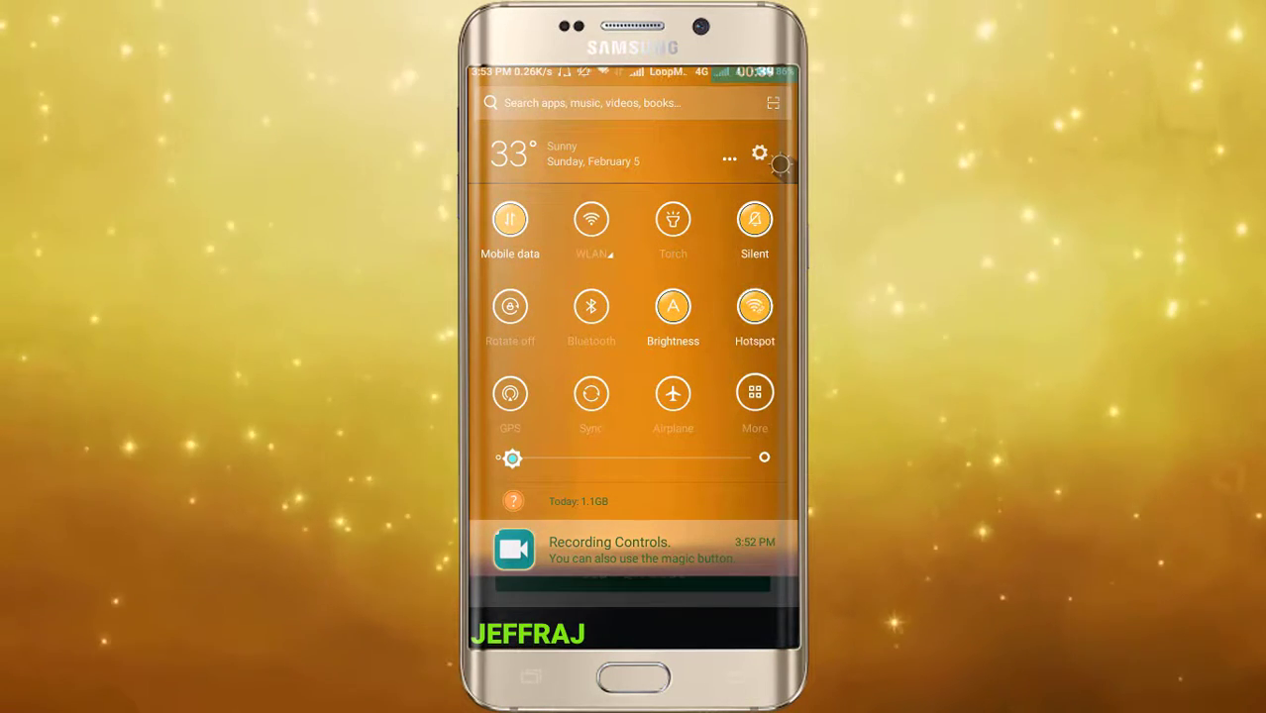
{"action": "left_click_drag", "start_coordinate": [781, 165], "coordinate": [781, 79]}
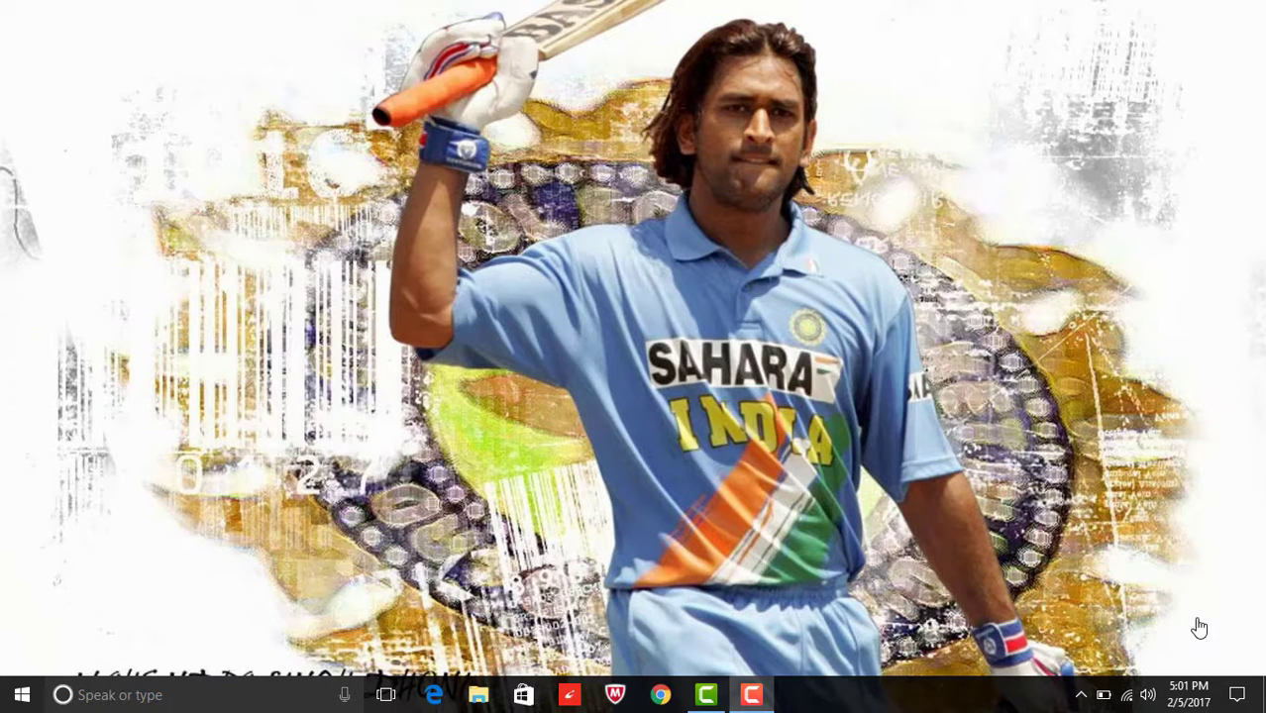
- Confirm the PC's Wi-Fi connection from the taskbar network panel, then launch Microsoft Edge
{"action": "left_click", "coordinate": [1128, 697]}
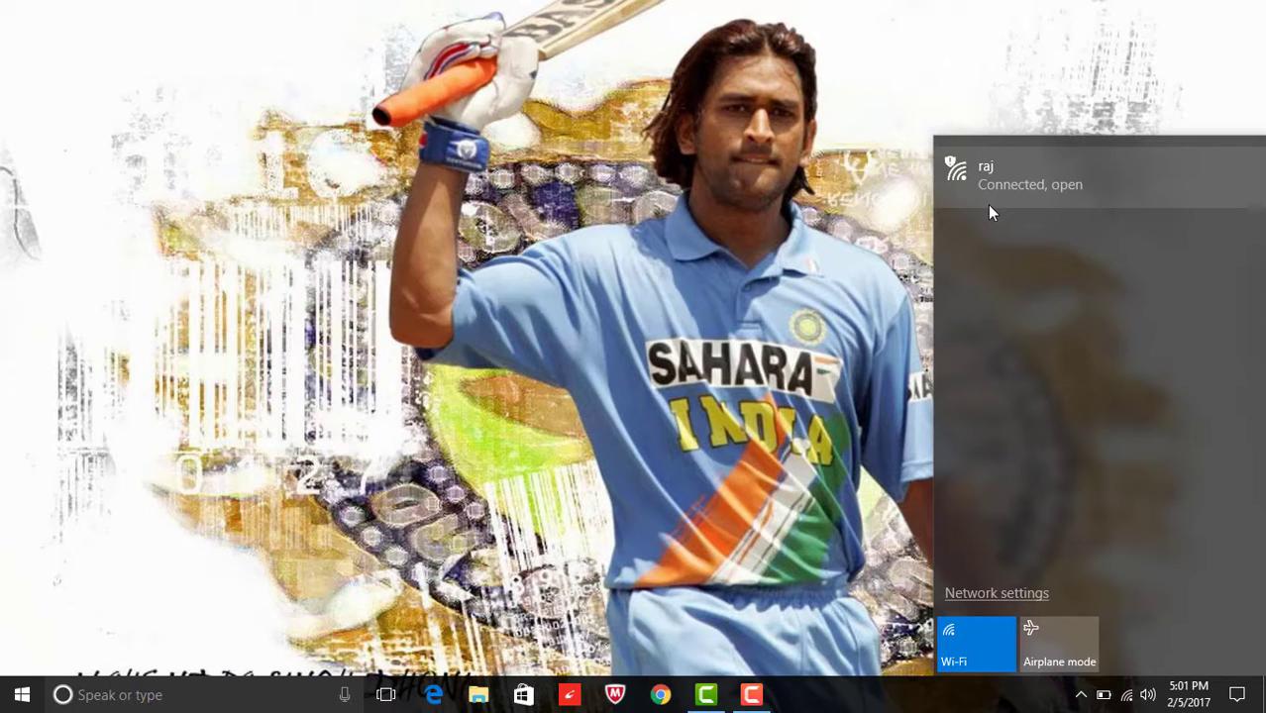
{"action": "left_click", "coordinate": [771, 266]}
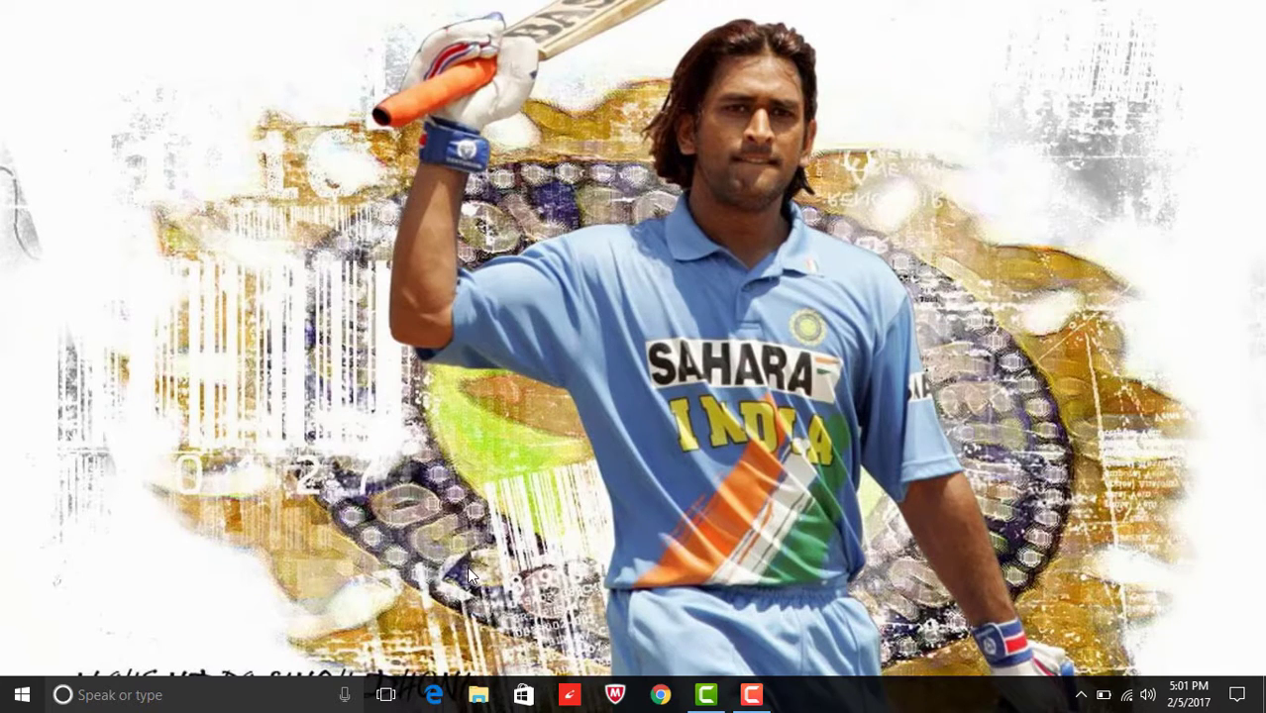
{"action": "left_click", "coordinate": [435, 695]}
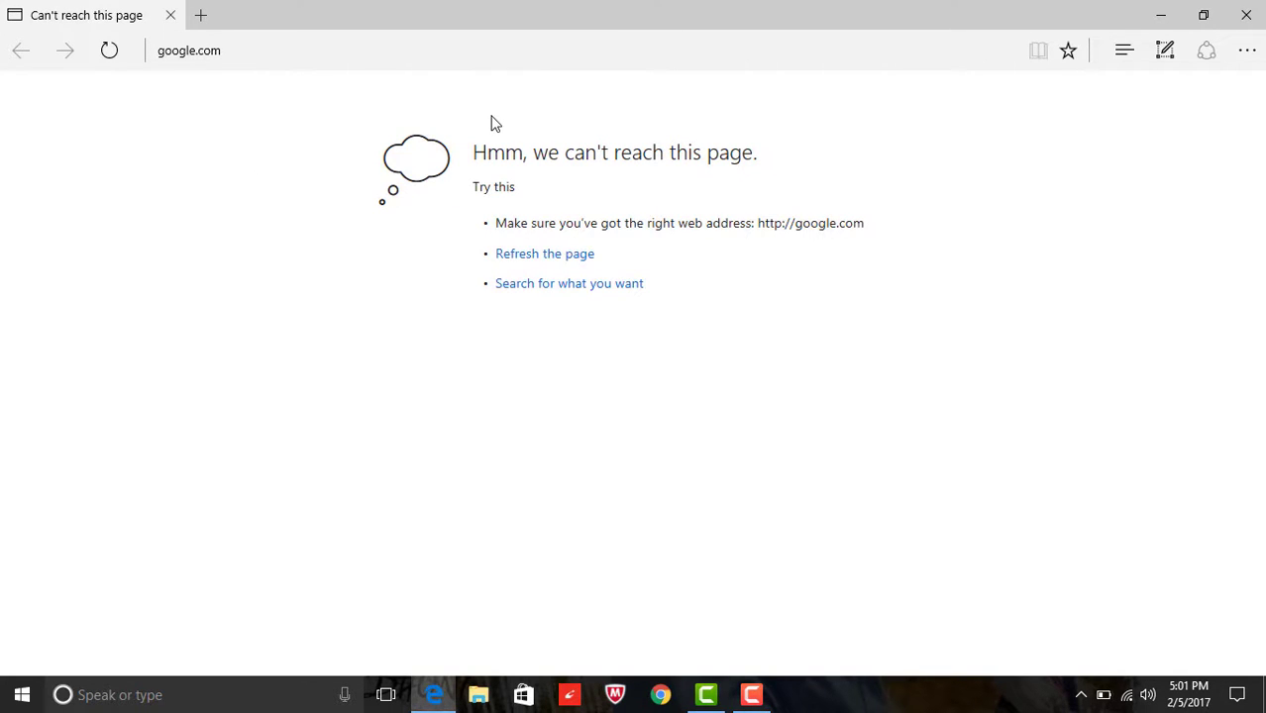
{"action": "left_click", "coordinate": [336, 52]}
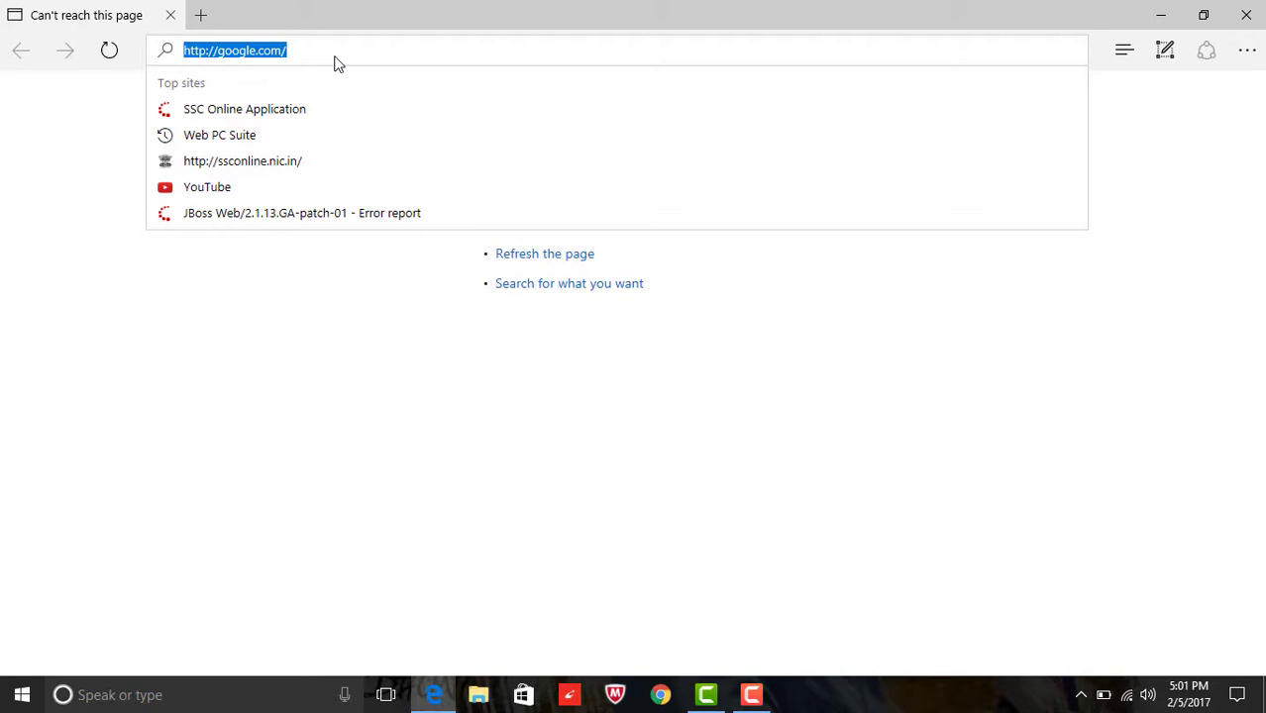
{"action": "right_click", "coordinate": [334, 53]}
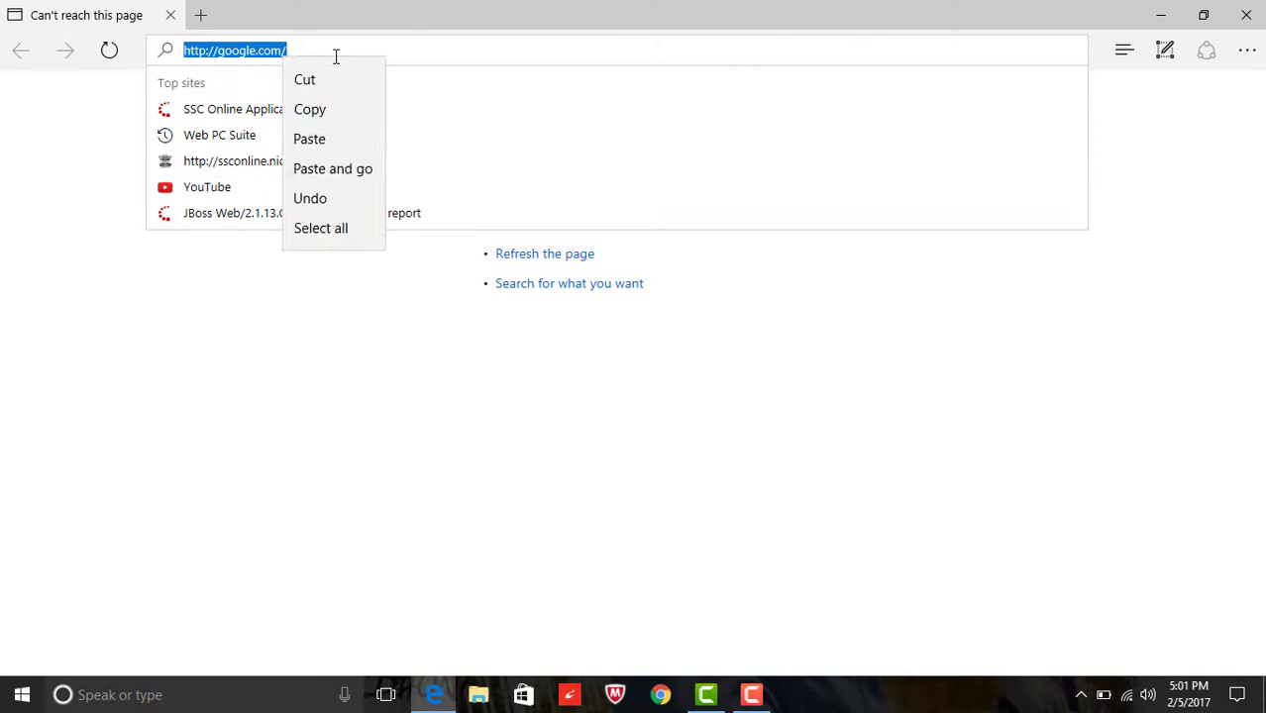
{"action": "left_click", "coordinate": [323, 139]}
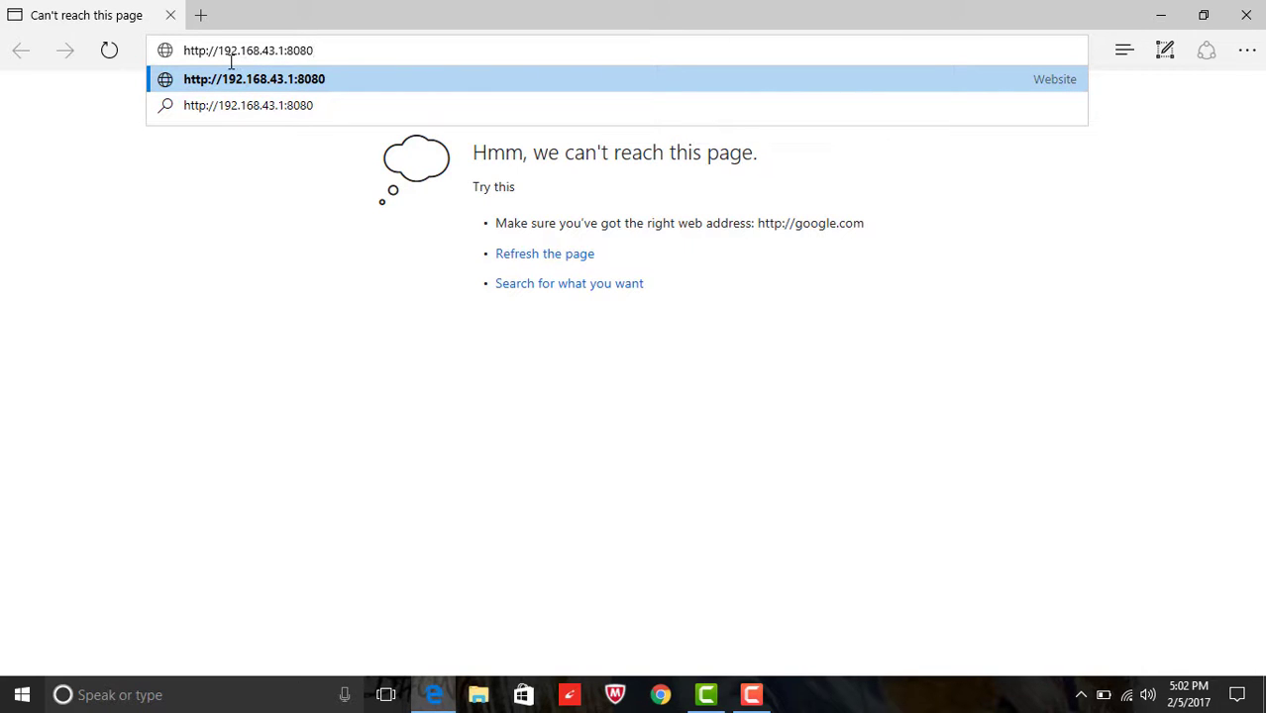
{"action": "left_click", "coordinate": [299, 89]}
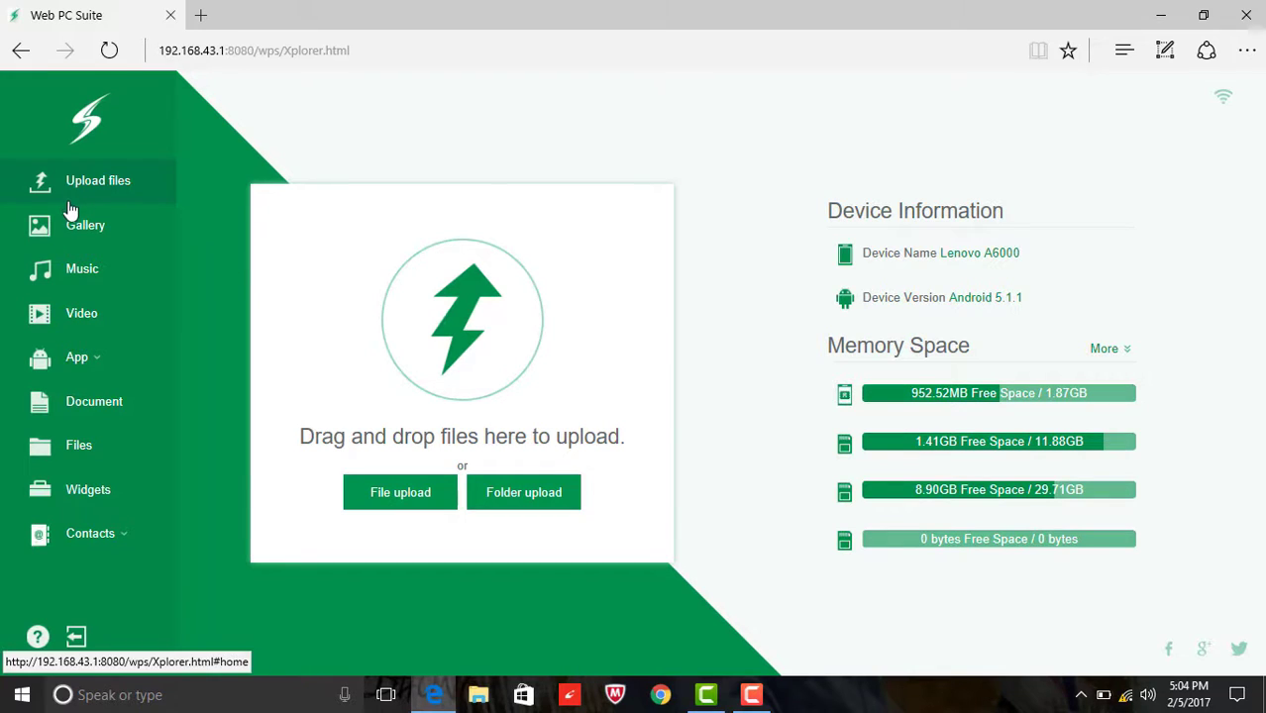
- Open the phone's Gallery in Web PC Suite and show the Other album
{"action": "left_click", "coordinate": [86, 227]}
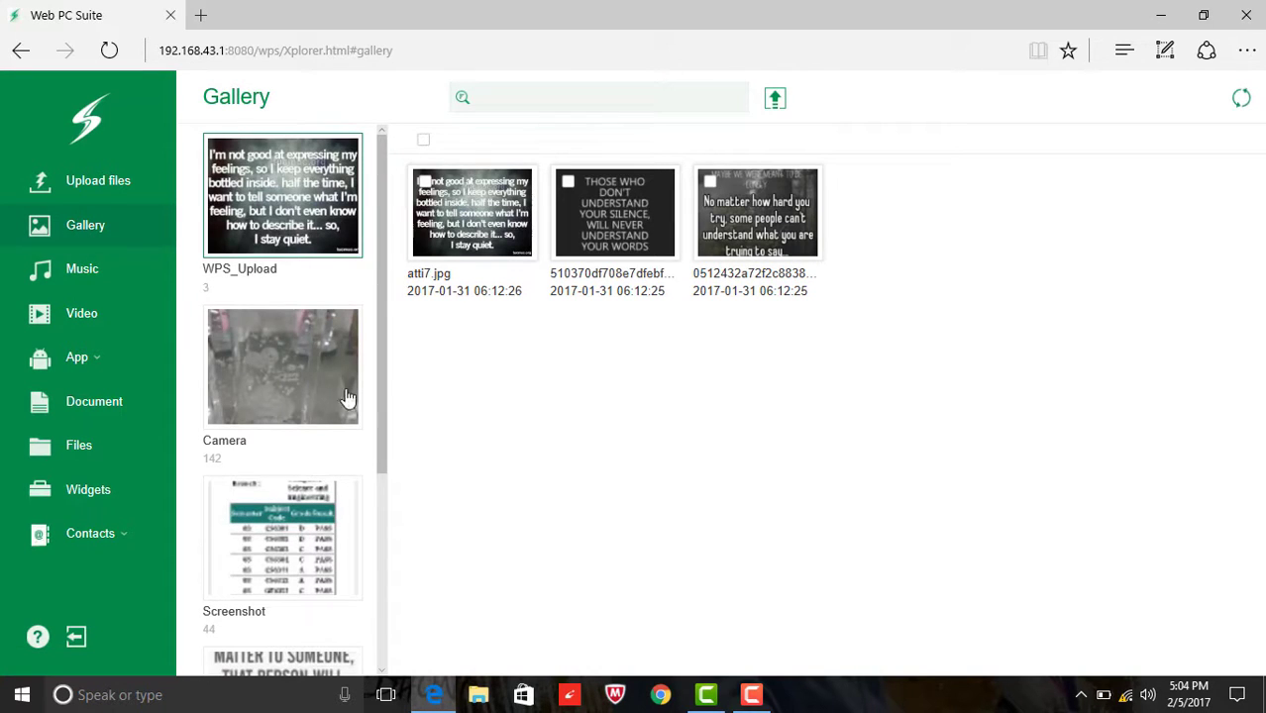
{"action": "left_click_drag", "start_coordinate": [388, 363], "coordinate": [389, 508]}
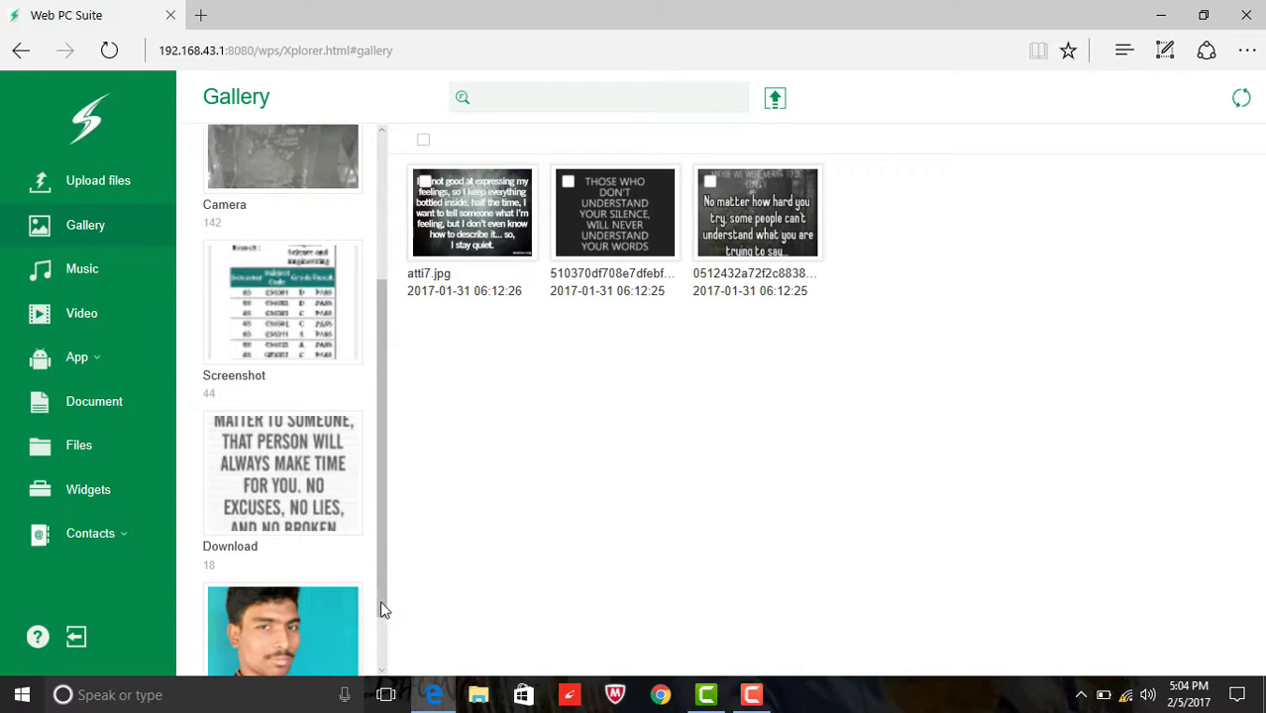
{"action": "left_click_drag", "start_coordinate": [382, 591], "coordinate": [384, 628]}
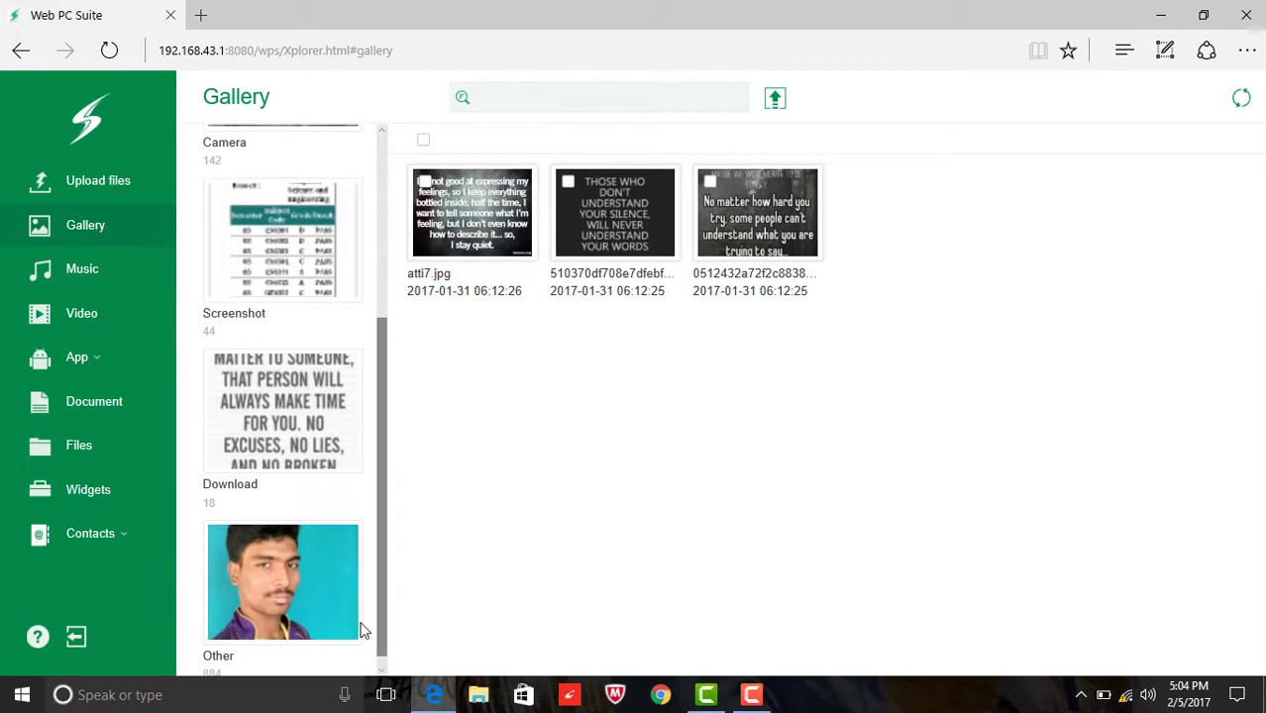
{"action": "left_click", "coordinate": [303, 624]}
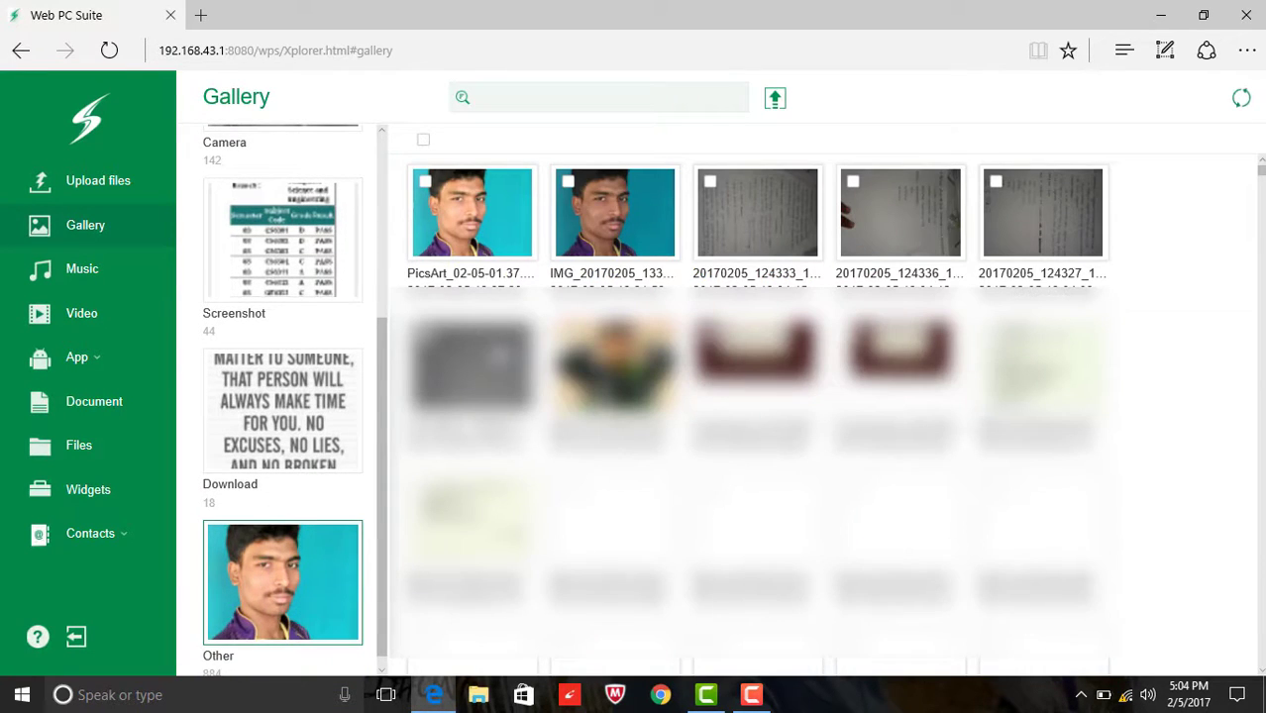
- Download the photo PicsArt_02-05-01.37.29.jpg to the PC and close the viewer
{"action": "left_click", "coordinate": [495, 224]}
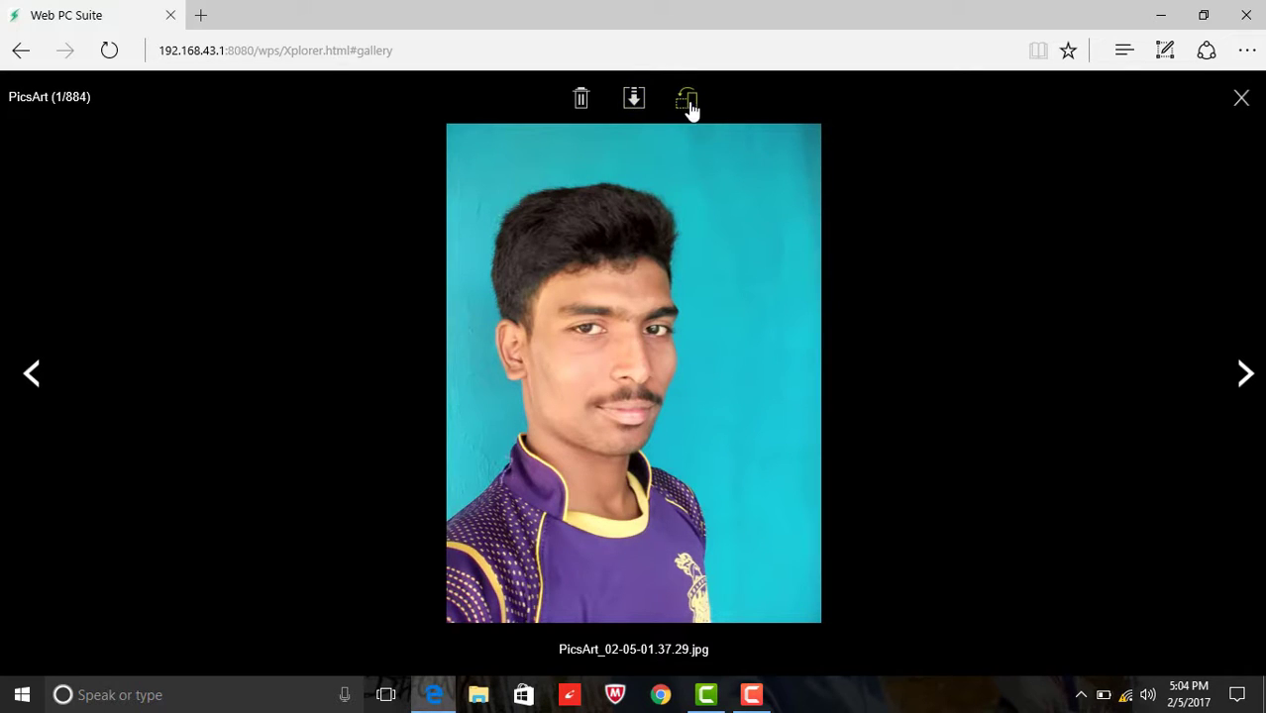
{"action": "left_click", "coordinate": [635, 99]}
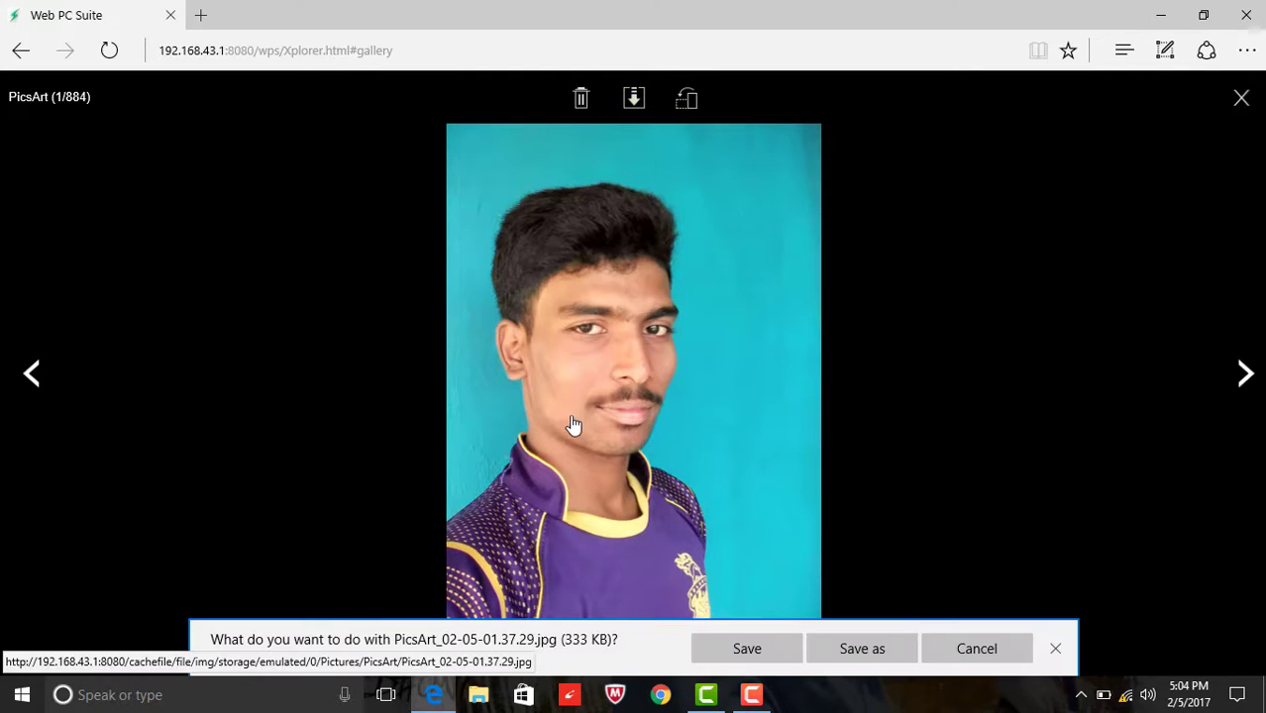
{"action": "left_click", "coordinate": [724, 652]}
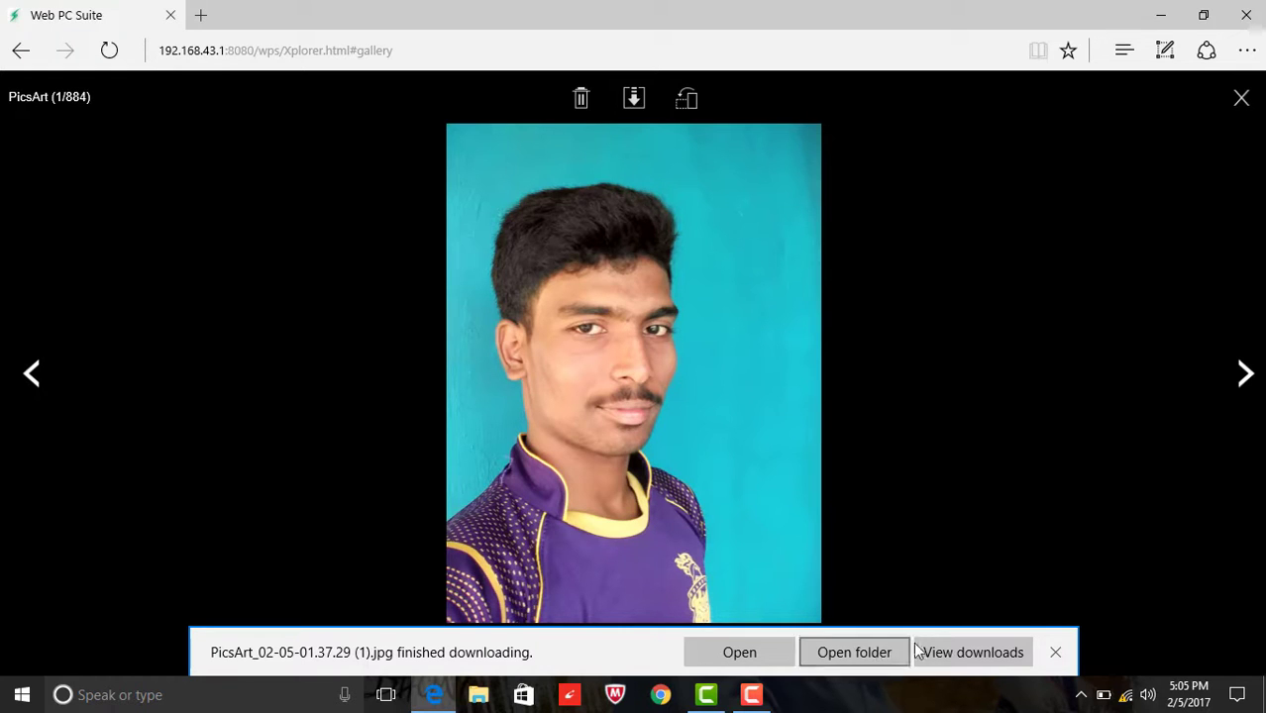
{"action": "left_click", "coordinate": [426, 262]}
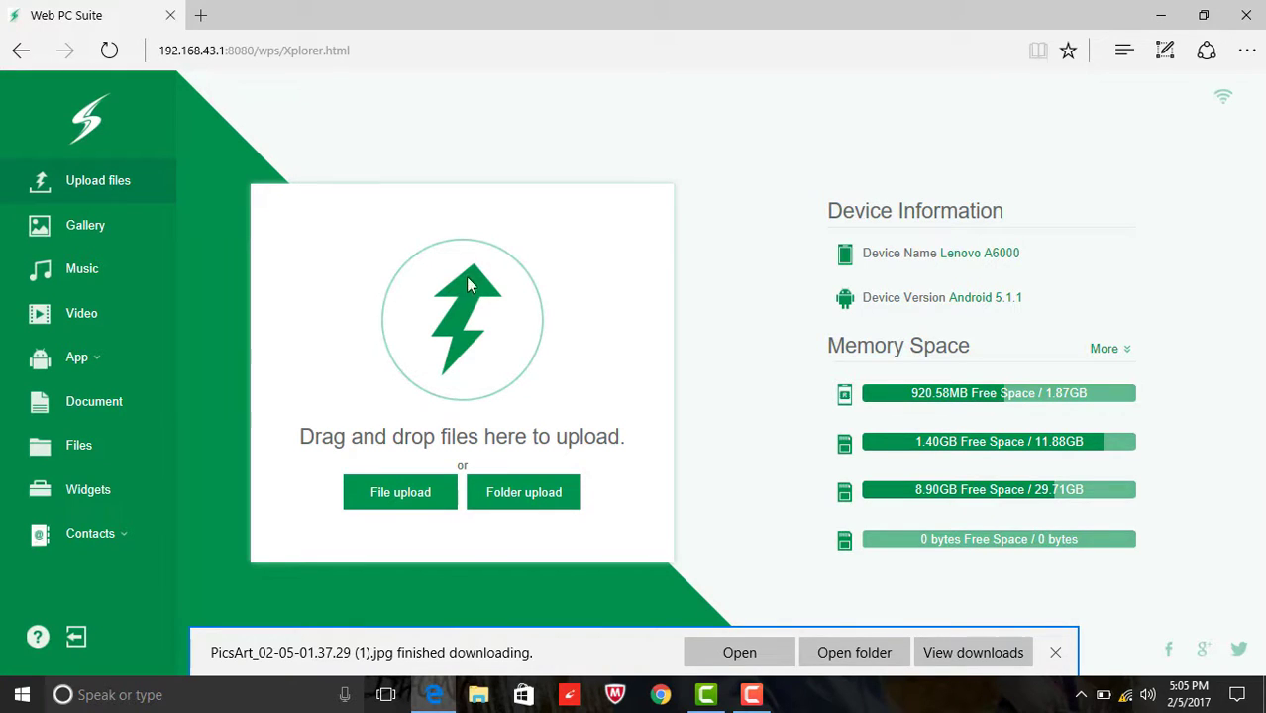
- After two failed Folder upload attempts, upload Pogadhe HQ from the Desktop via File upload
{"action": "left_click", "coordinate": [123, 186]}
{"action": "left_click", "coordinate": [526, 509]}
{"action": "left_click", "coordinate": [533, 496]}
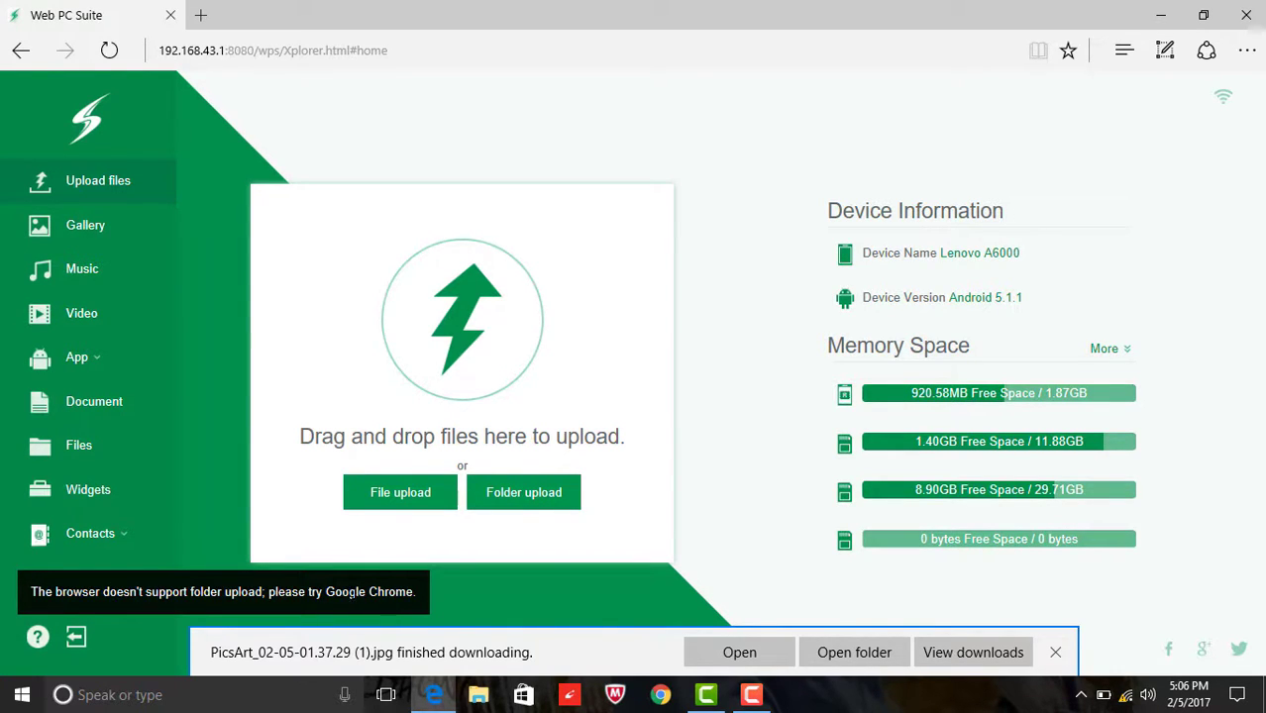
{"action": "left_click", "coordinate": [403, 501]}
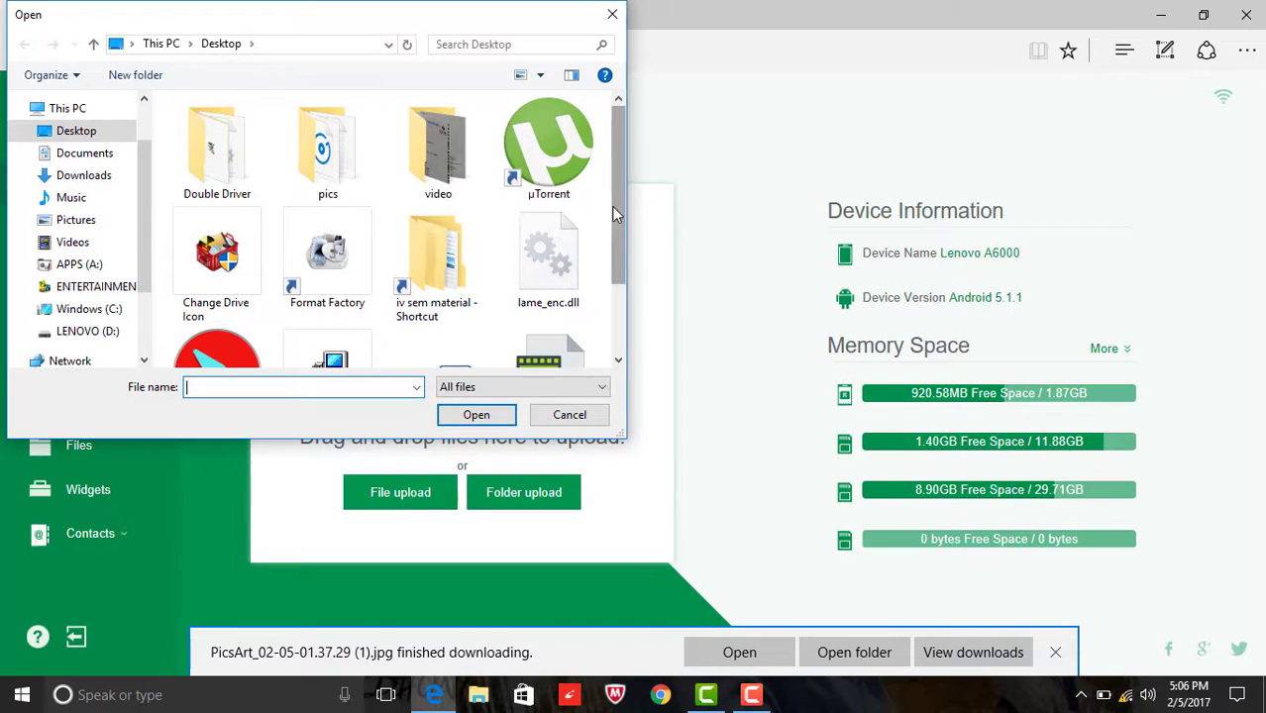
{"action": "left_click_drag", "start_coordinate": [620, 184], "coordinate": [618, 303]}
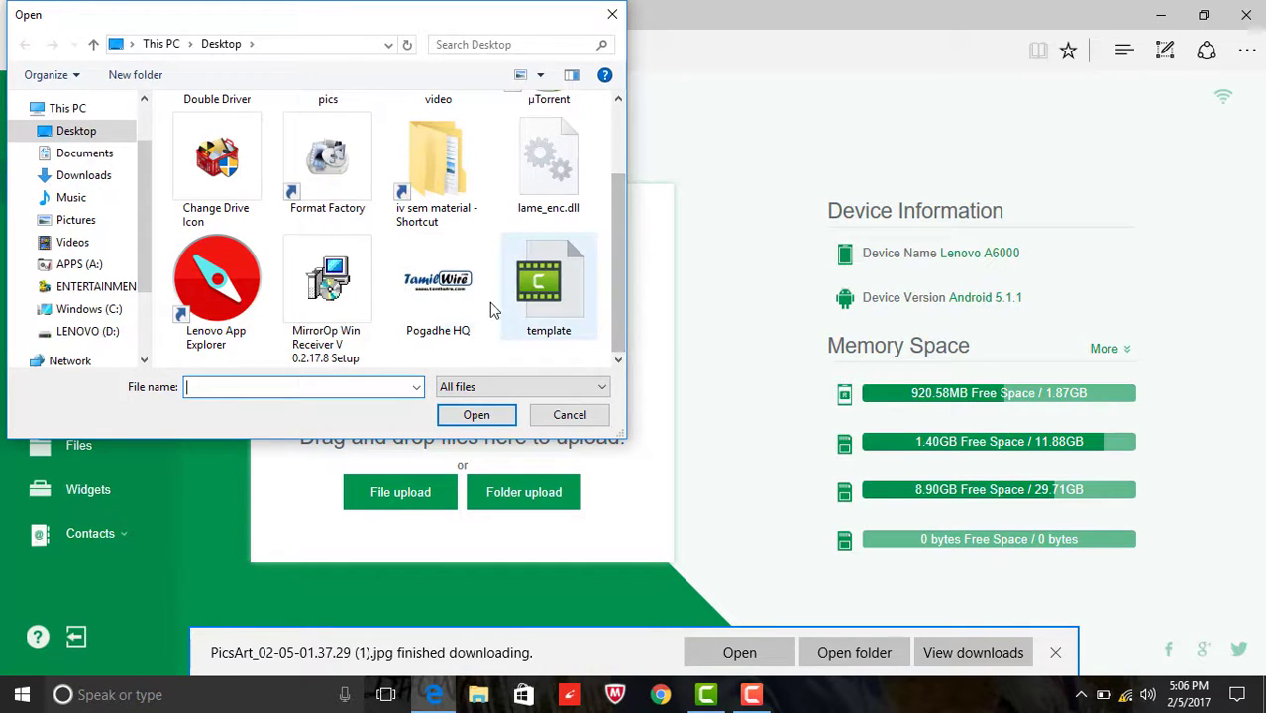
{"action": "left_click", "coordinate": [451, 287]}
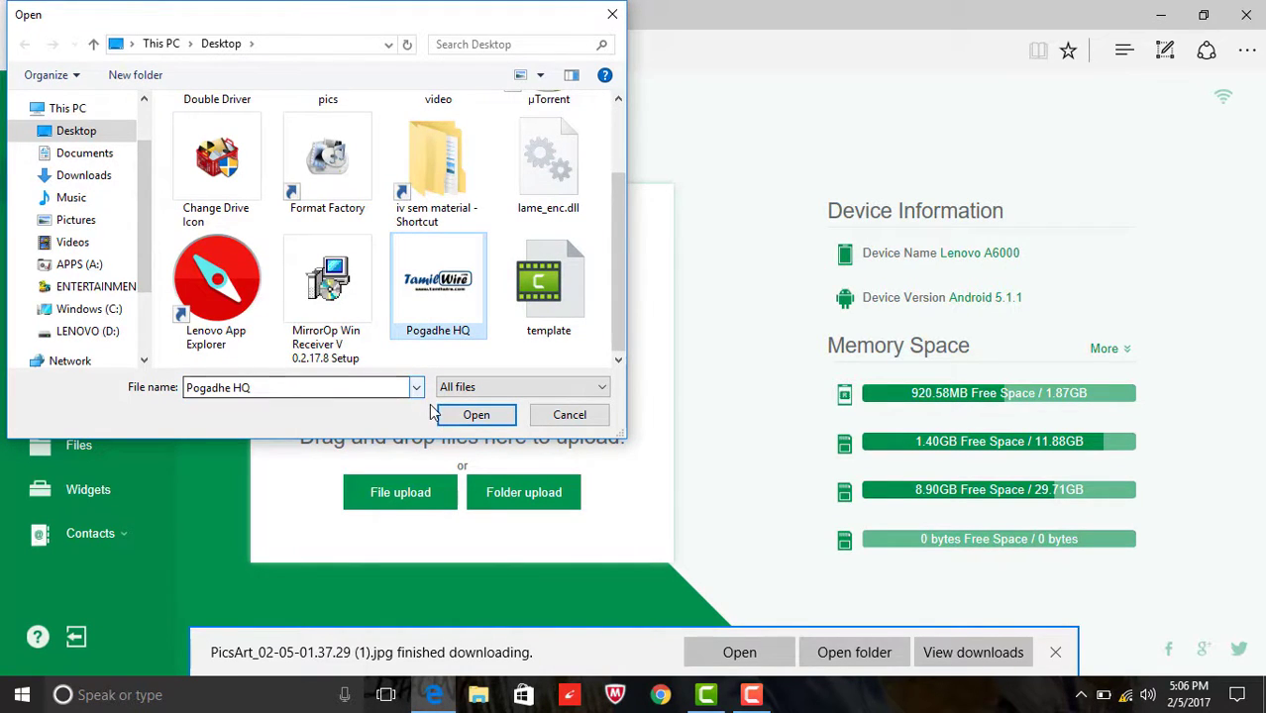
{"action": "left_click", "coordinate": [480, 415]}
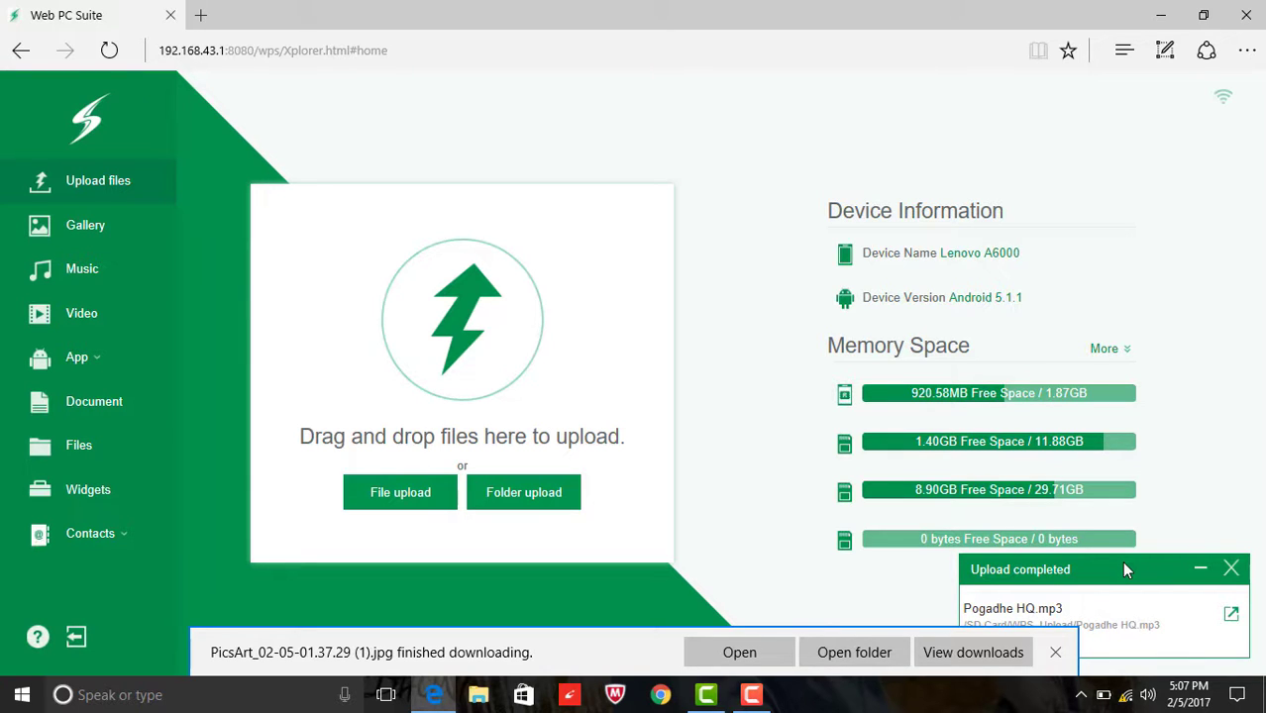
- List the phone's installed apps, tick Music, then show the APK file list
{"action": "left_click", "coordinate": [44, 358]}
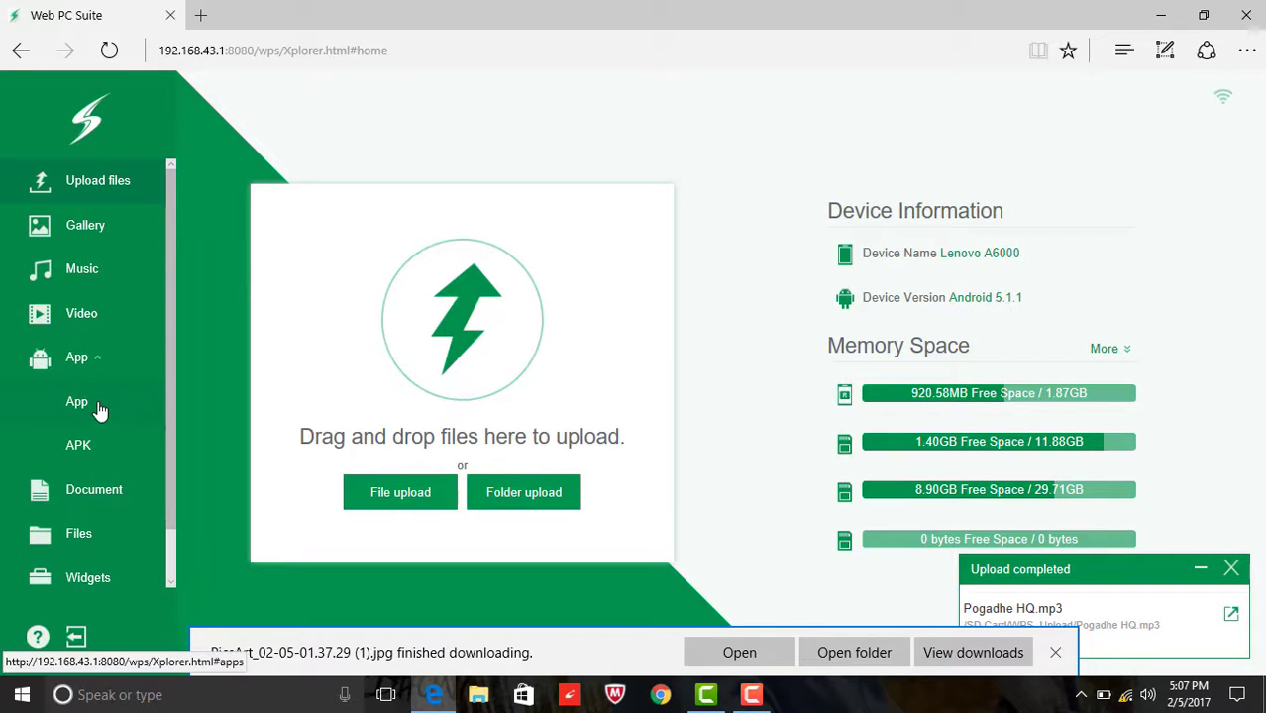
{"action": "left_click", "coordinate": [100, 410]}
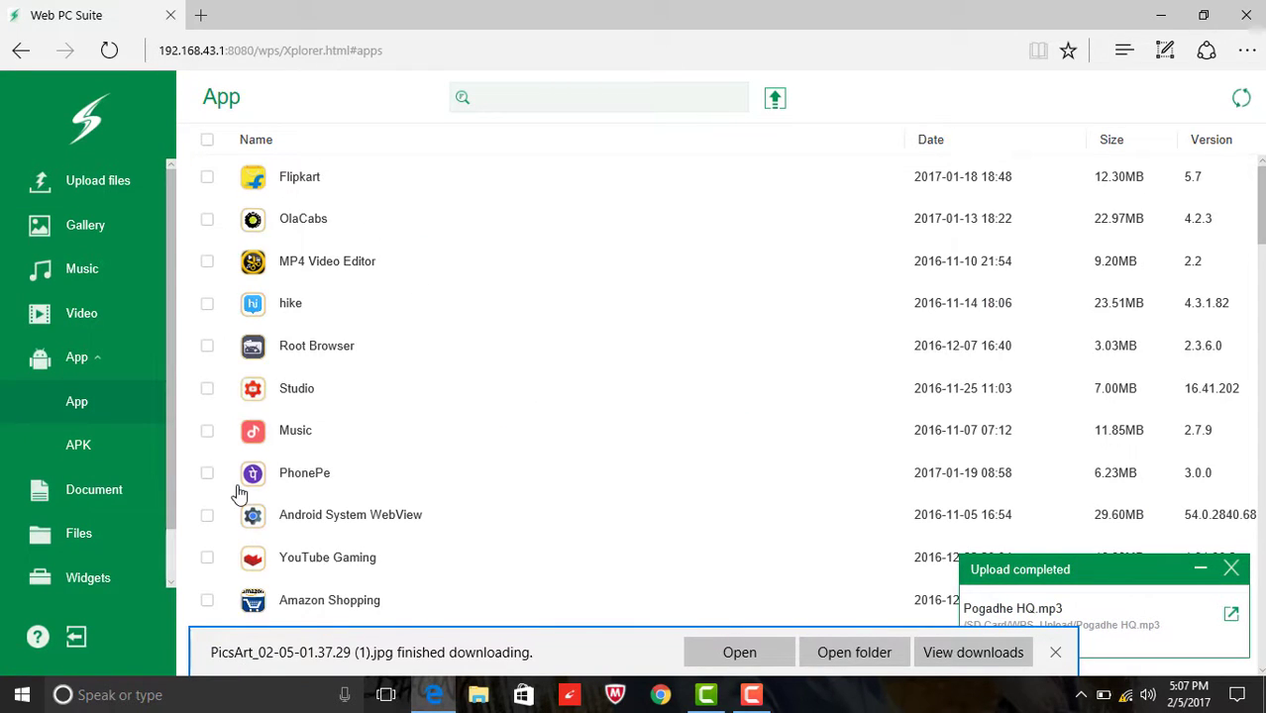
{"action": "left_click", "coordinate": [208, 434]}
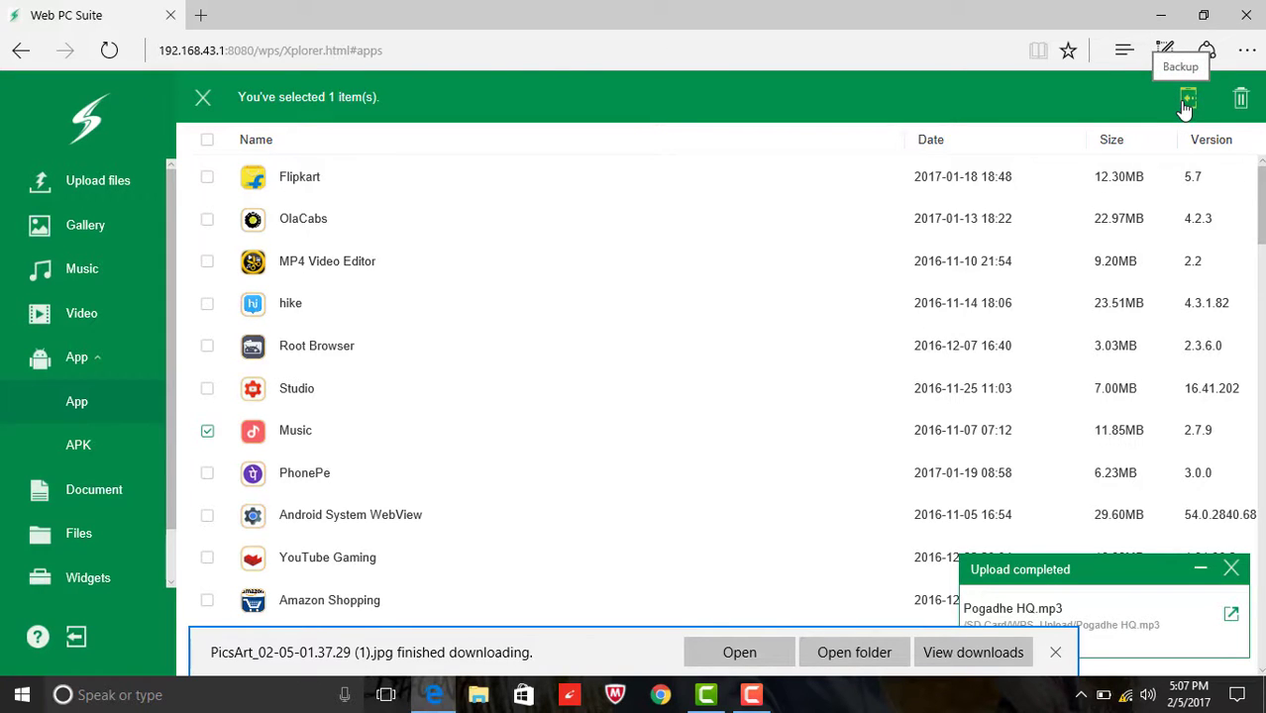
{"action": "left_click", "coordinate": [89, 456]}
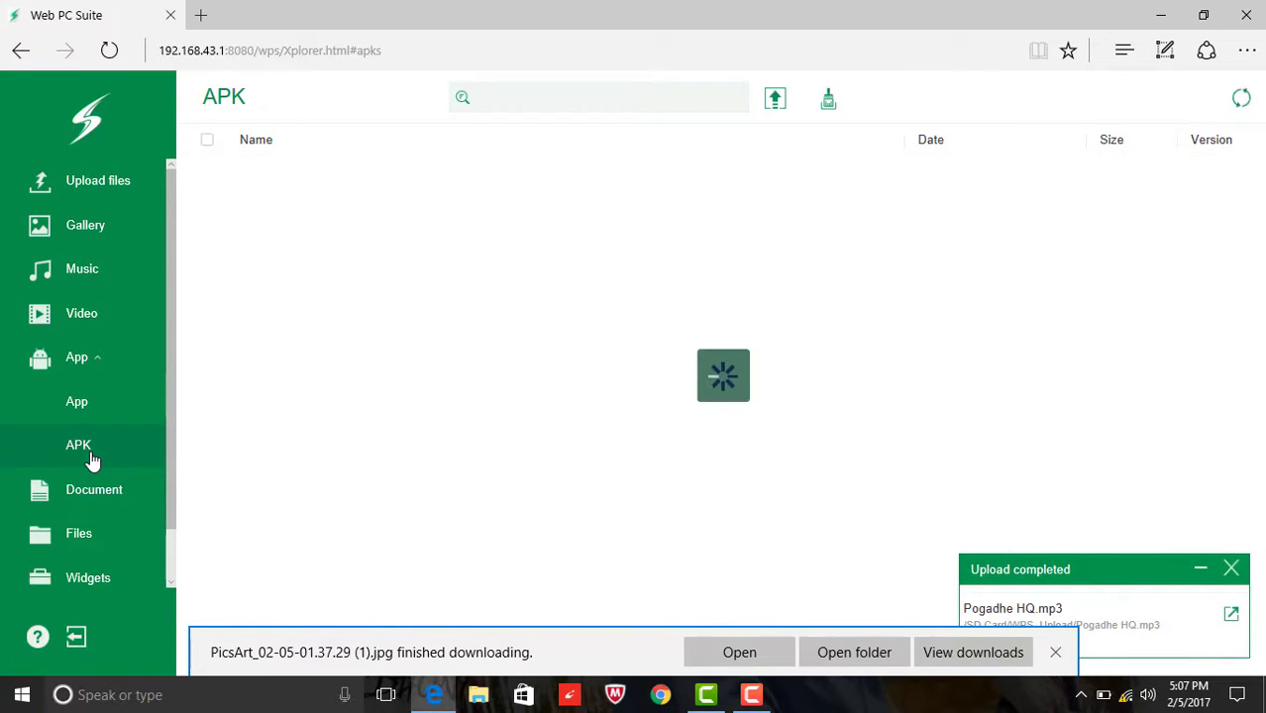